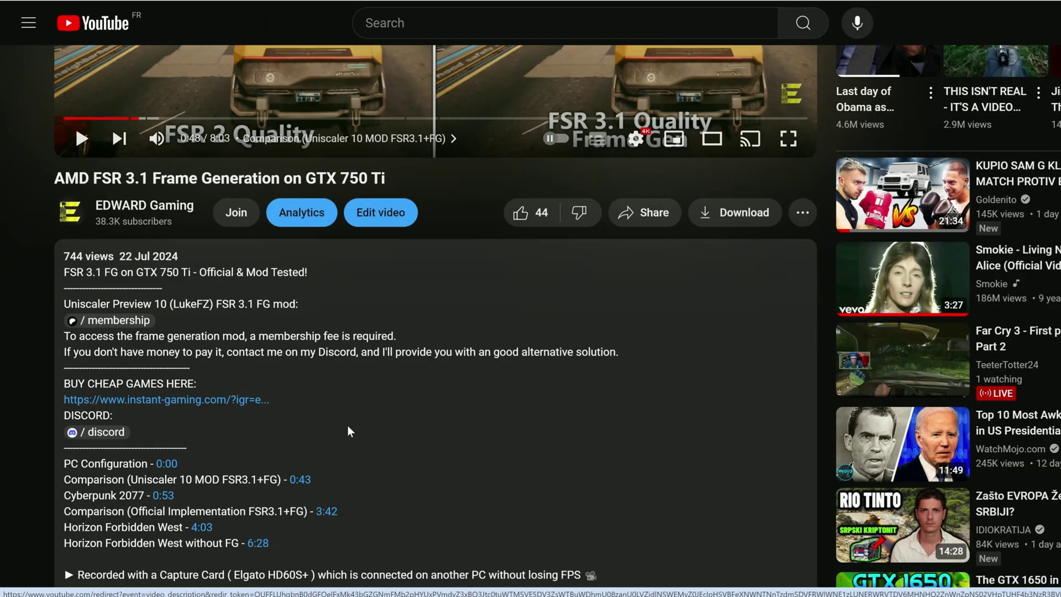
Follow the Discord link, then open the Red Dead Redemption 2 install folder from its shortcut
click(111, 432)
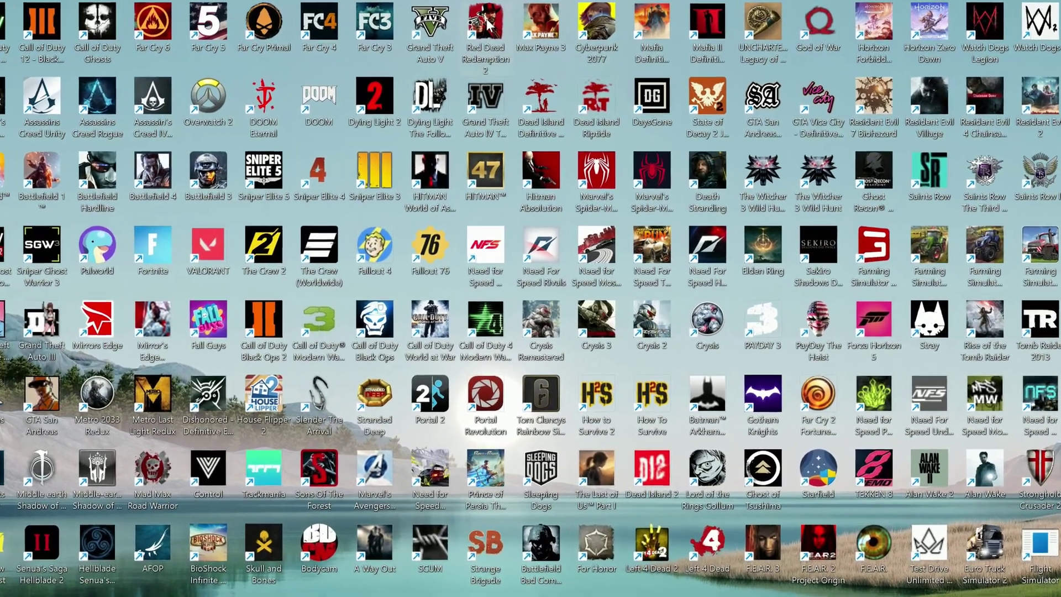
right_click(489, 25)
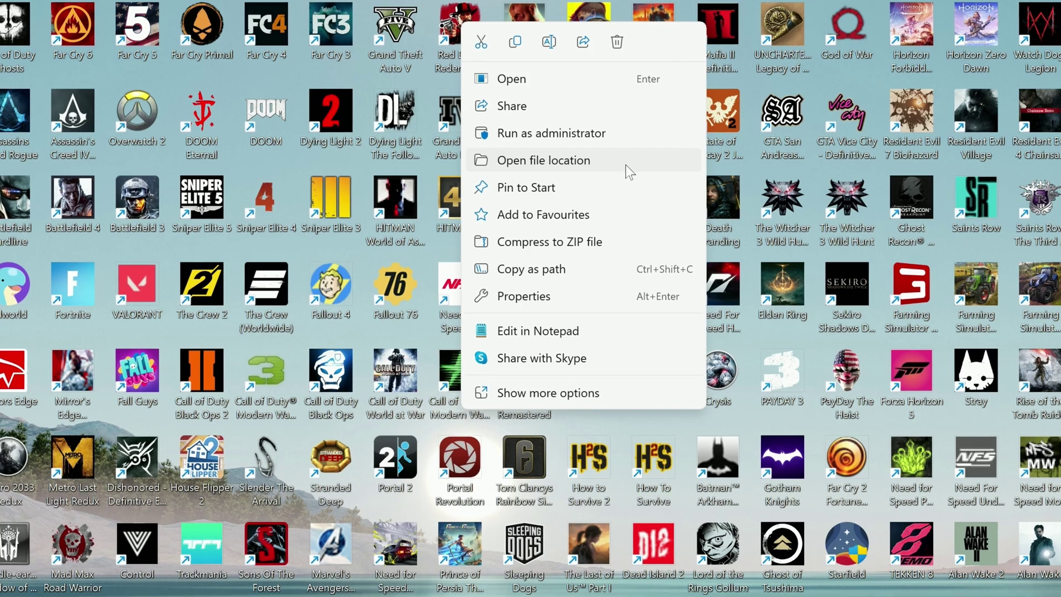
click(625, 165)
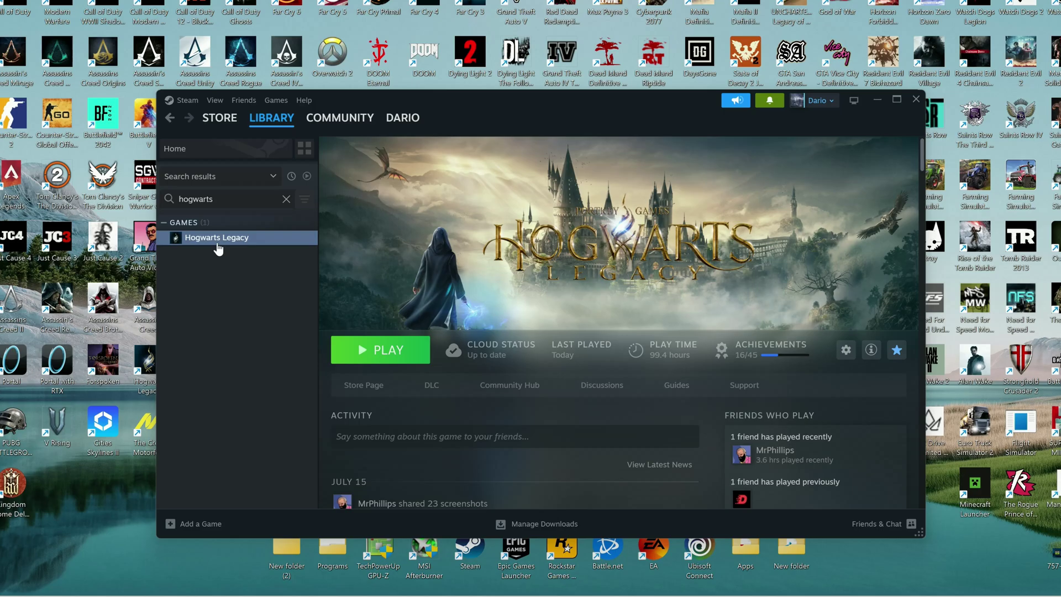
Open Hogwarts Legacy's local files from the Steam library via Manage > Browse local files
right_click(216, 244)
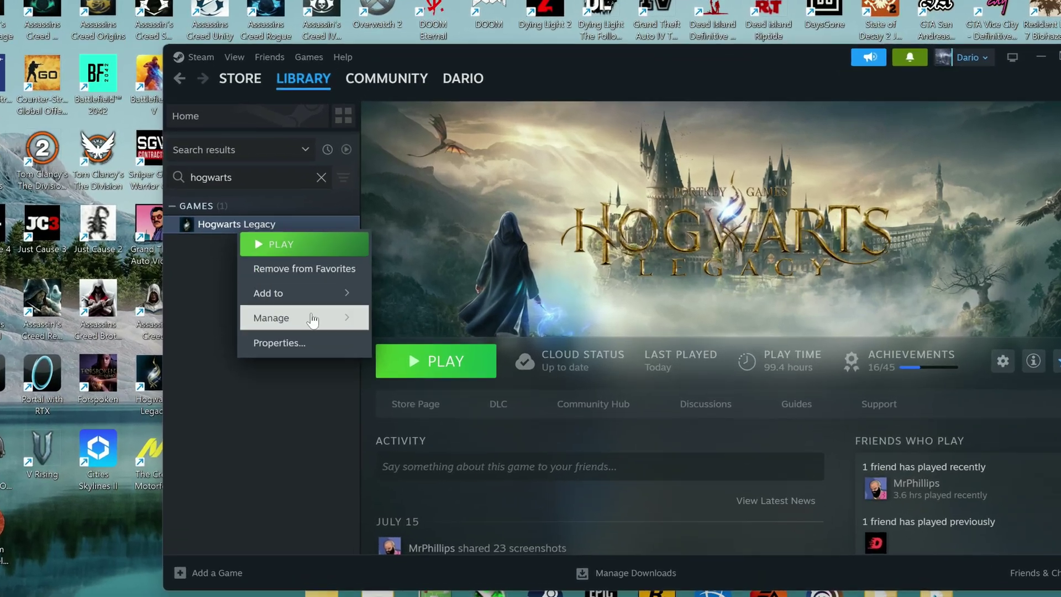
mouse_move(295, 318)
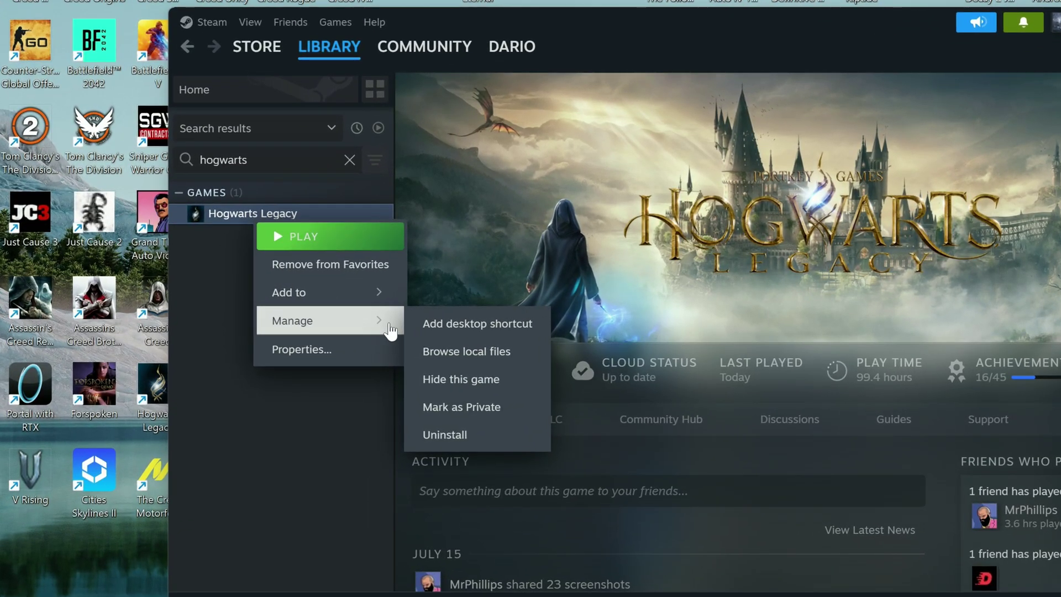
click(530, 362)
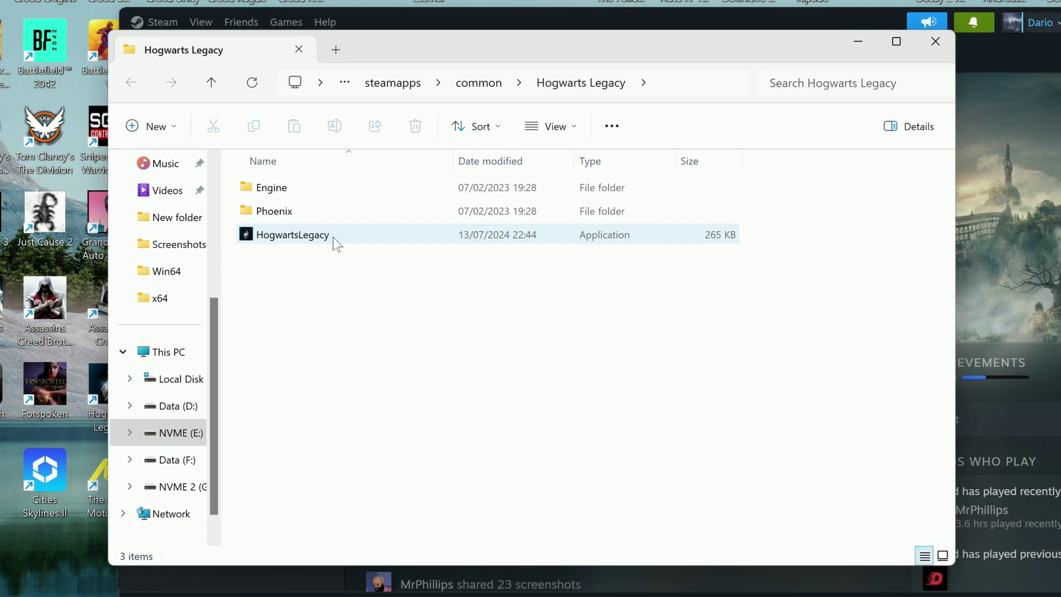
Select items in the Hogwarts Legacy folder, ending with only the Phoenix folder selected
click(344, 243)
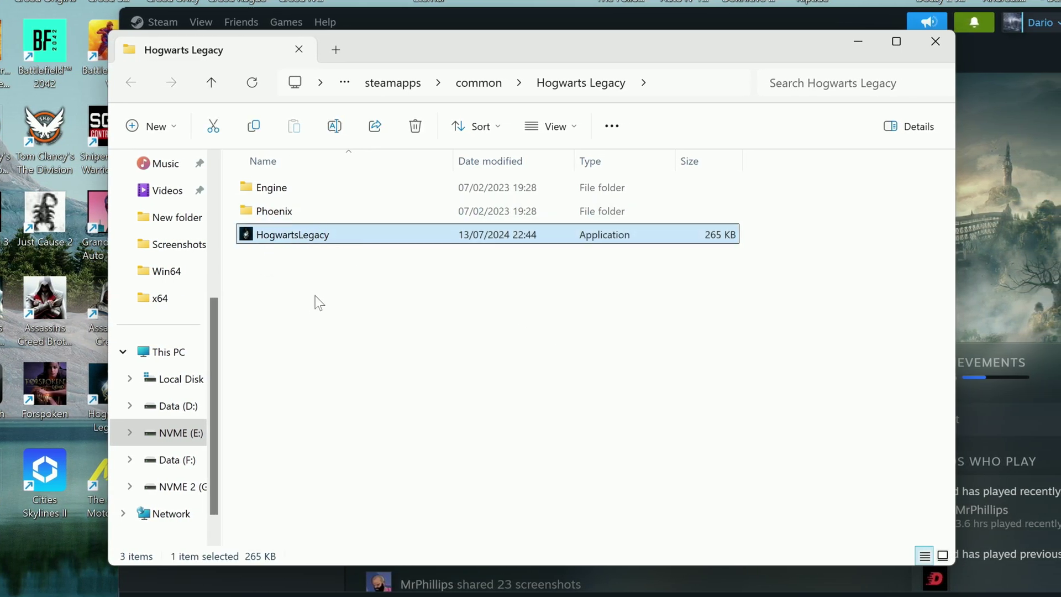
click(275, 276)
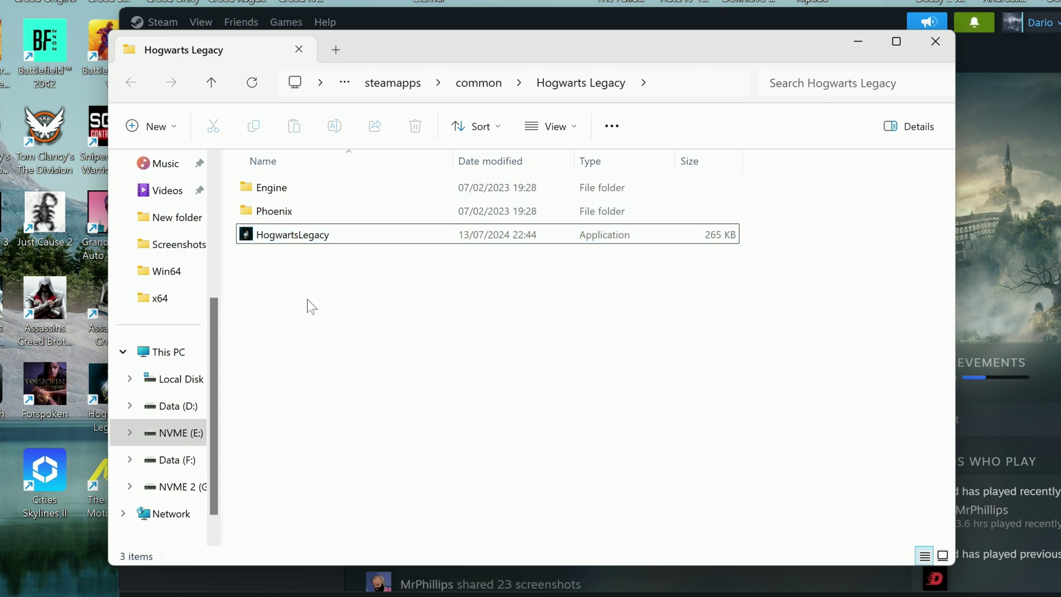
click(312, 210)
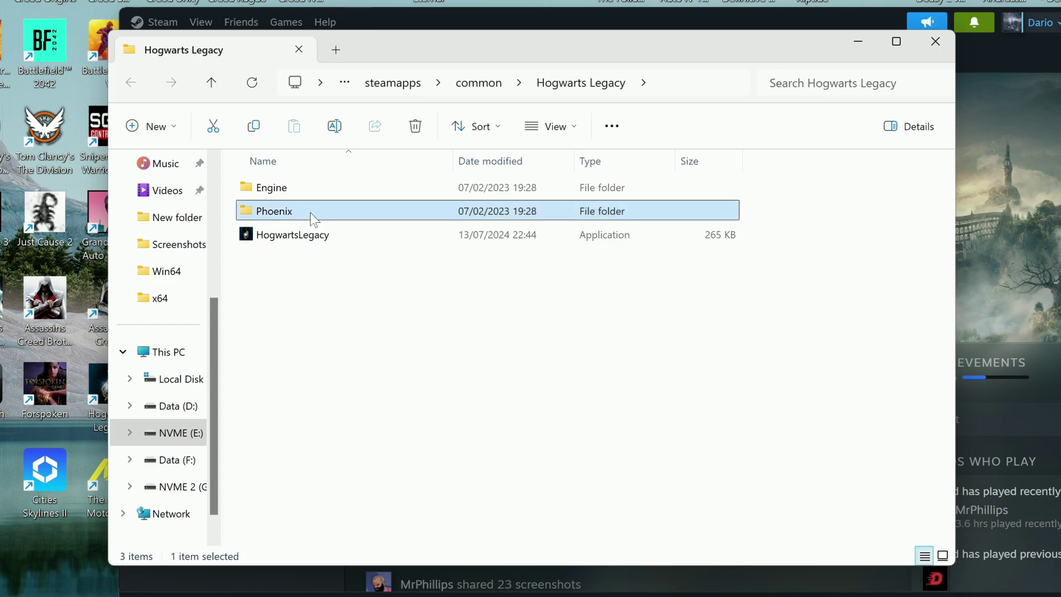
mouse_move(307, 210)
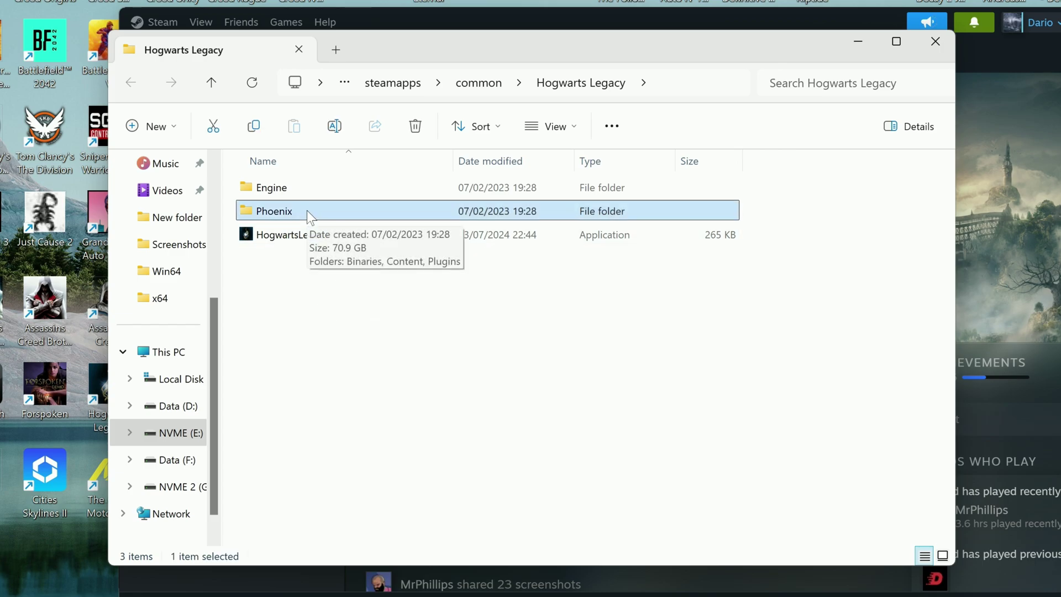
drag(421, 301, 265, 137)
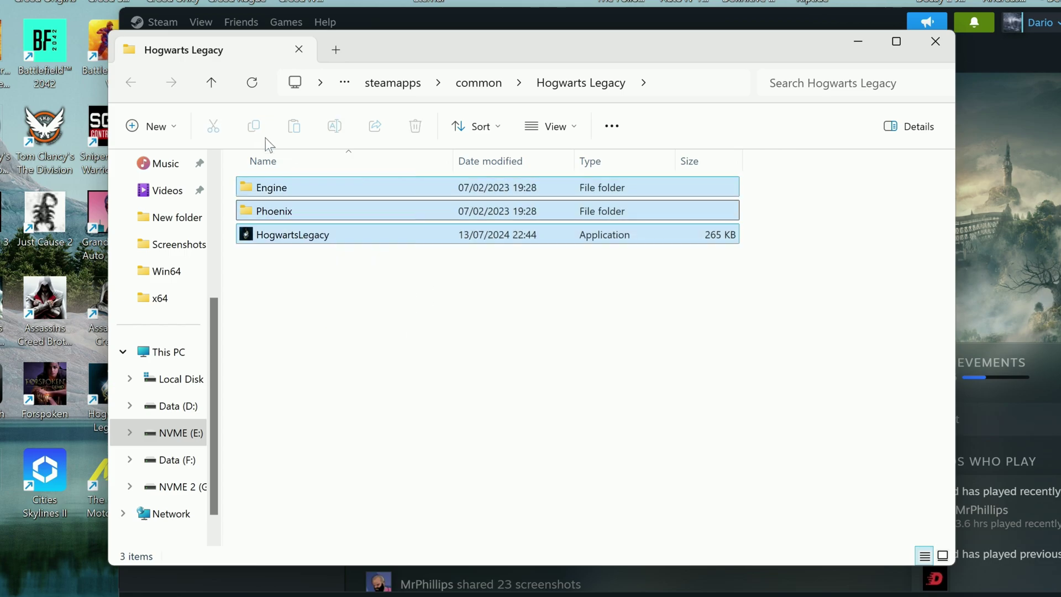
click(322, 209)
Open Phoenix\Binaries\Win64 and select the HogwartsLegacy application among its 12 files
double_click(321, 210)
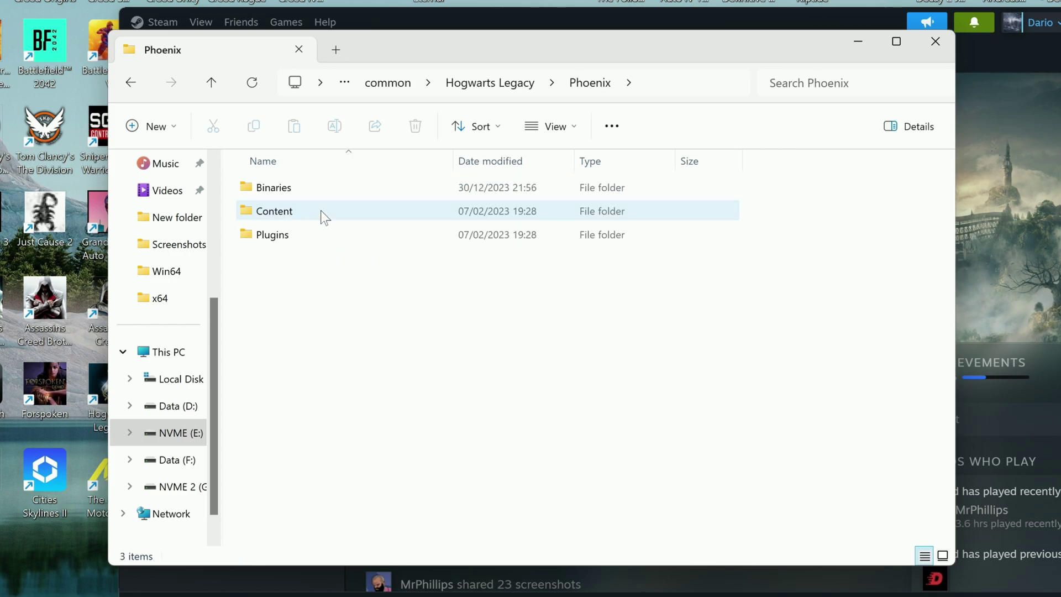
double_click(315, 189)
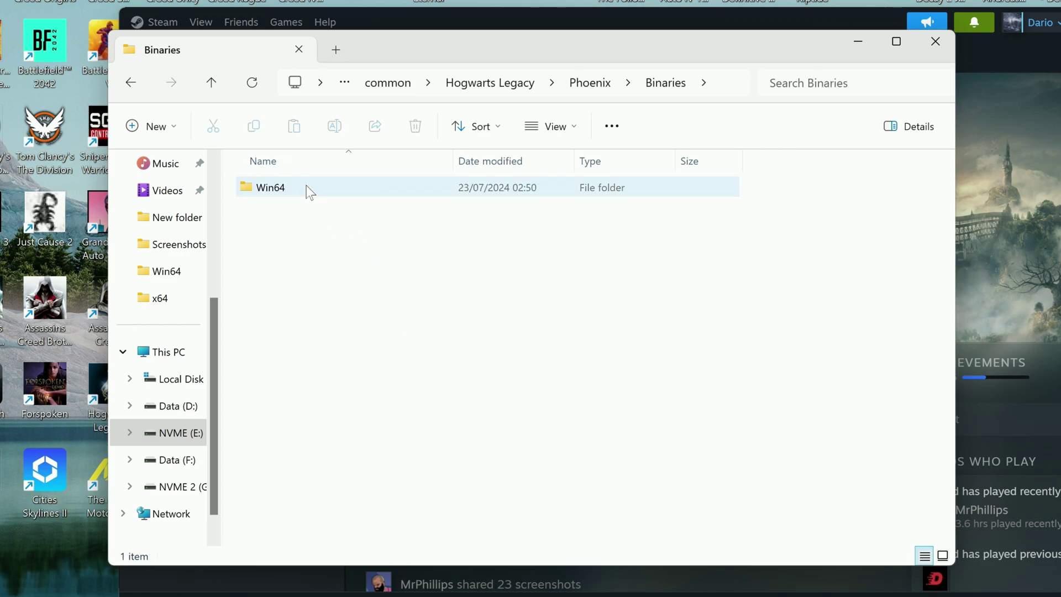
double_click(306, 187)
drag(326, 507, 374, 128)
click(381, 475)
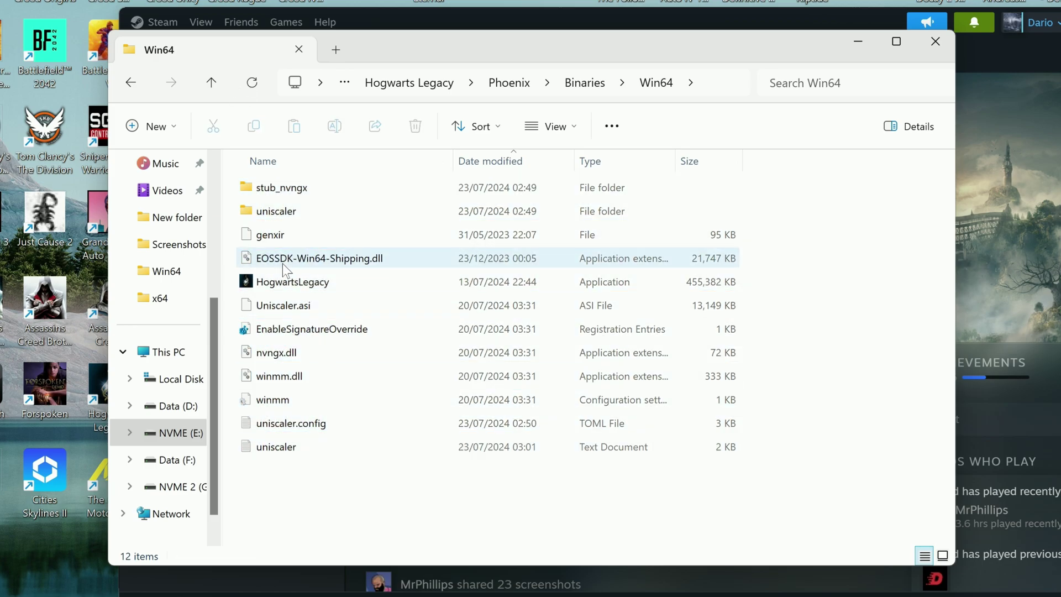
click(321, 282)
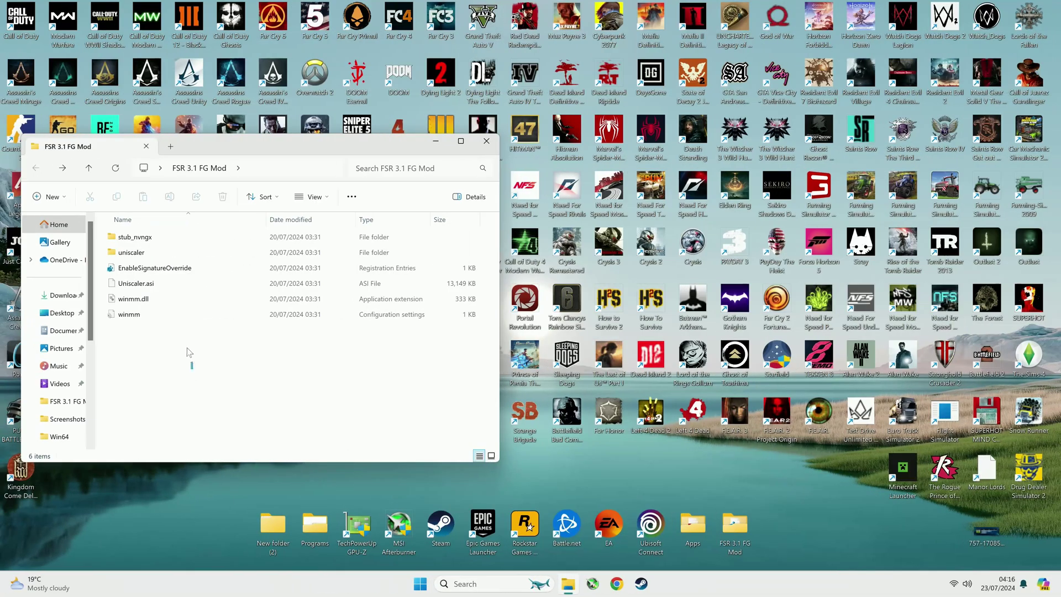
Open the Red Dead Redemption 2 game folder alongside the FSR 3.1 FG Mod files
key(ctrl+a)
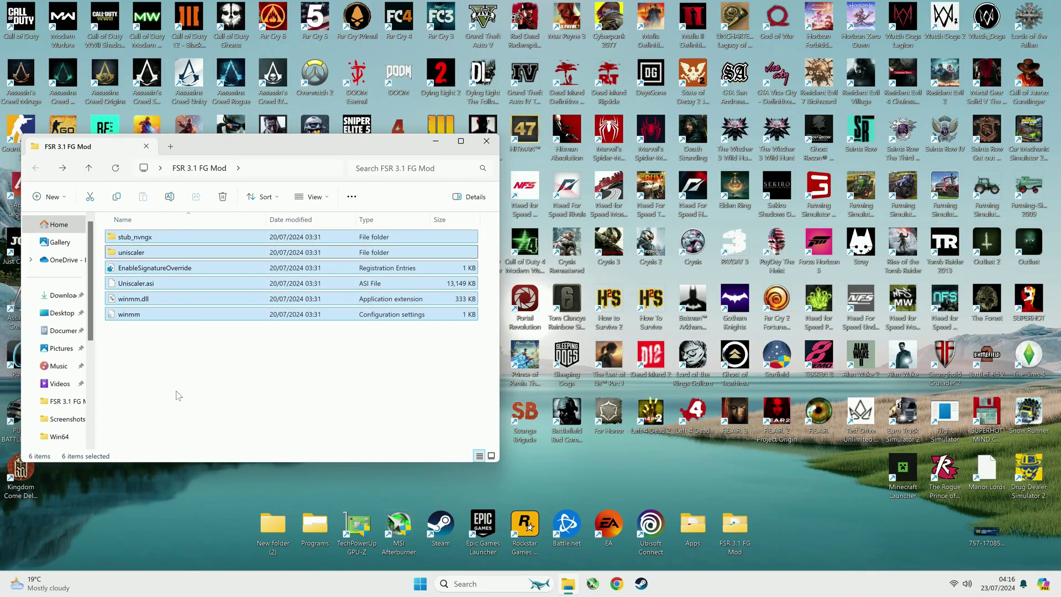
click(187, 378)
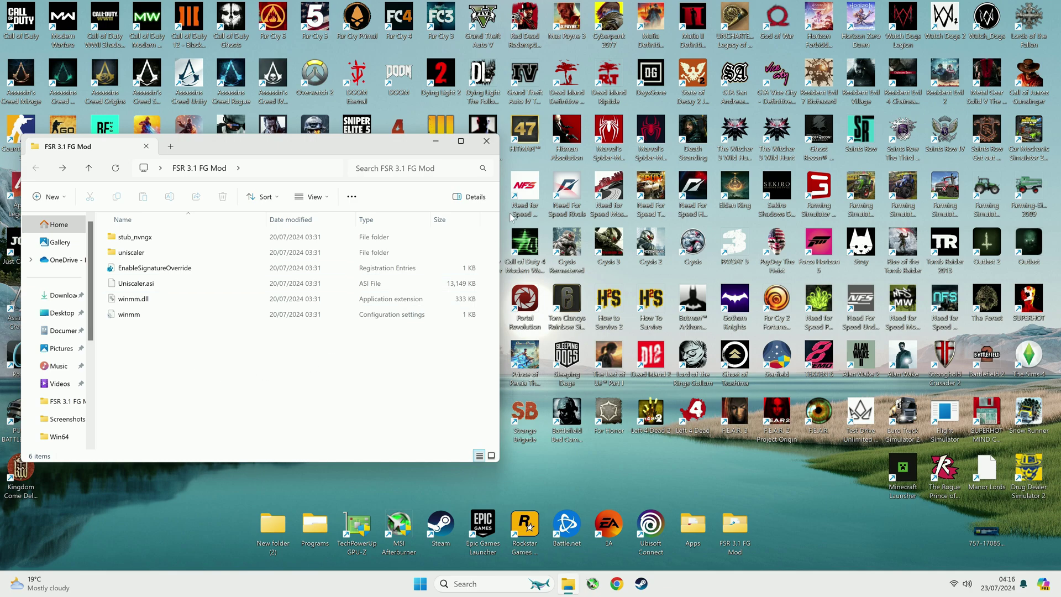
right_click(524, 12)
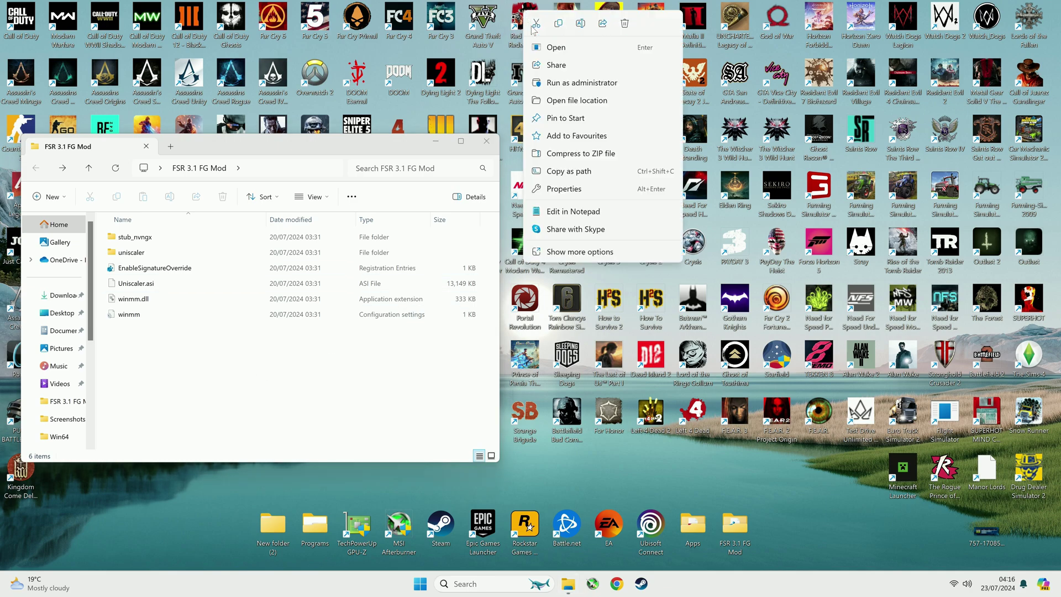
click(563, 102)
Copy the five mod files into the RDR2 folder, replacing existing copies, and select uniscaler.config
scroll(718, 415, down, 2)
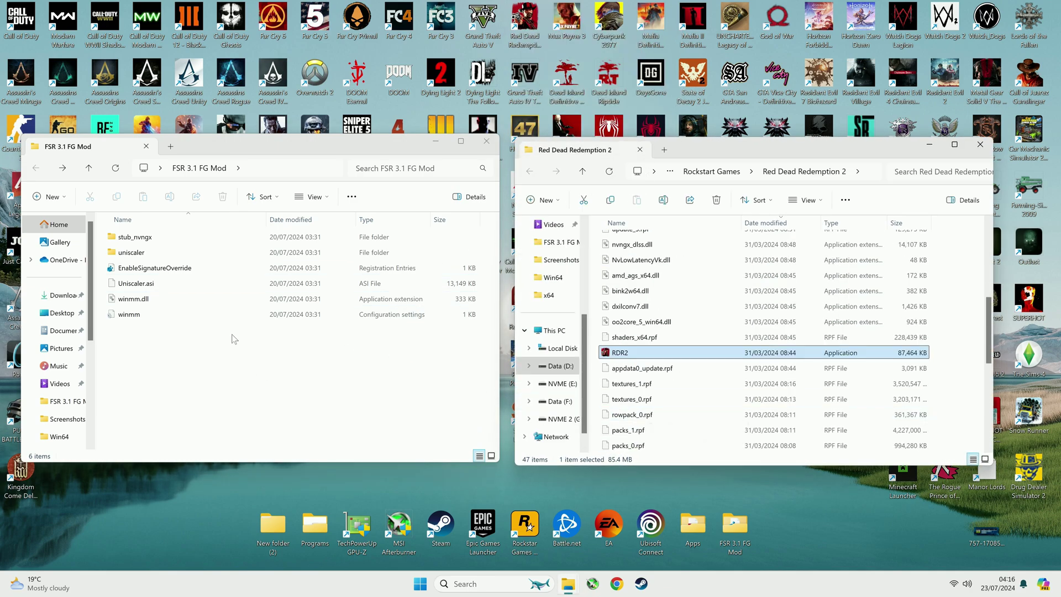
drag(172, 357, 116, 247)
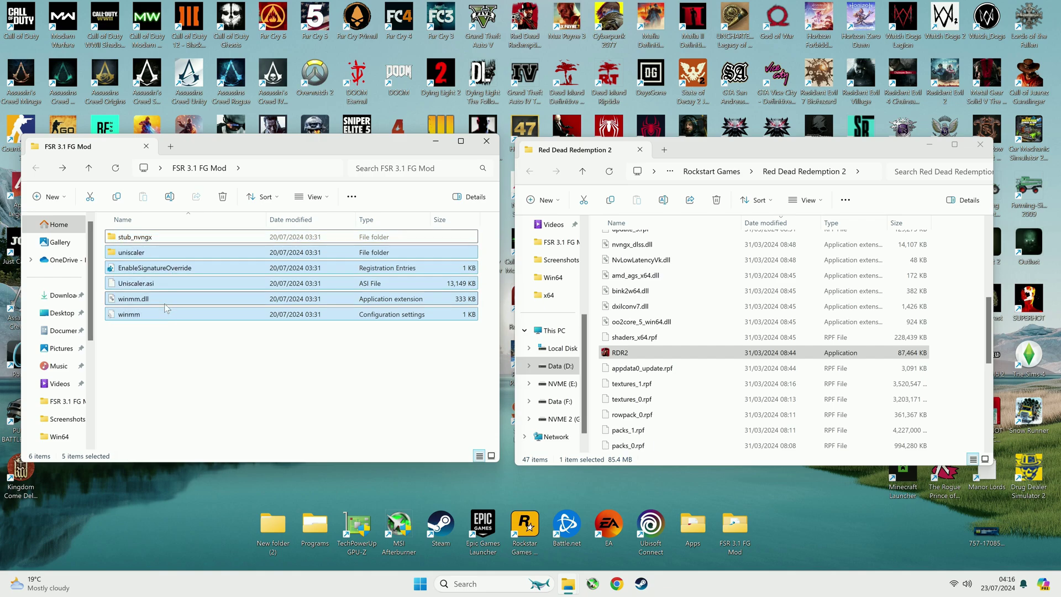
drag(135, 315, 979, 339)
click(527, 279)
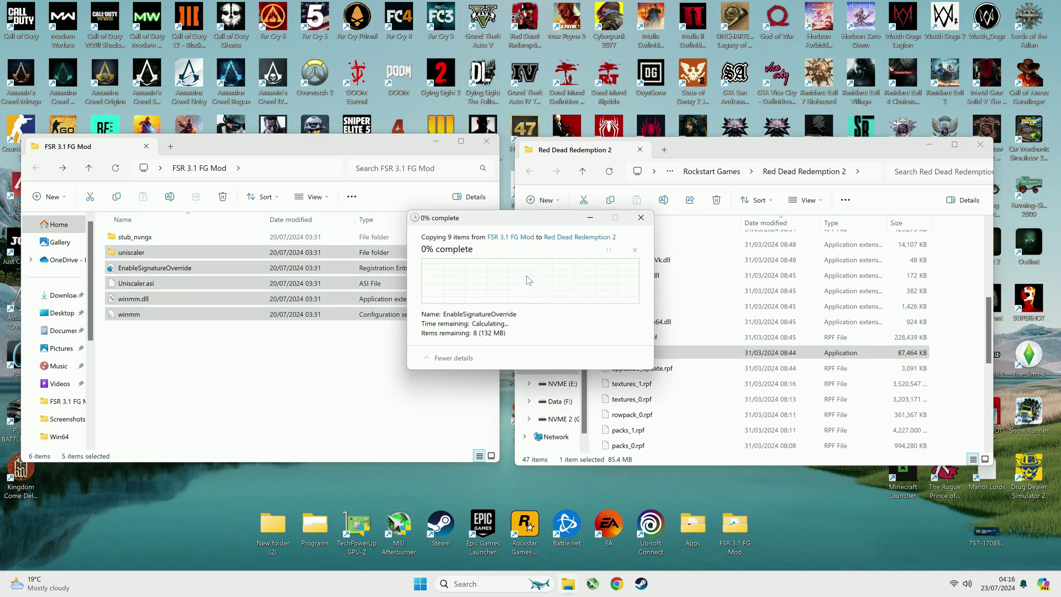
click(486, 297)
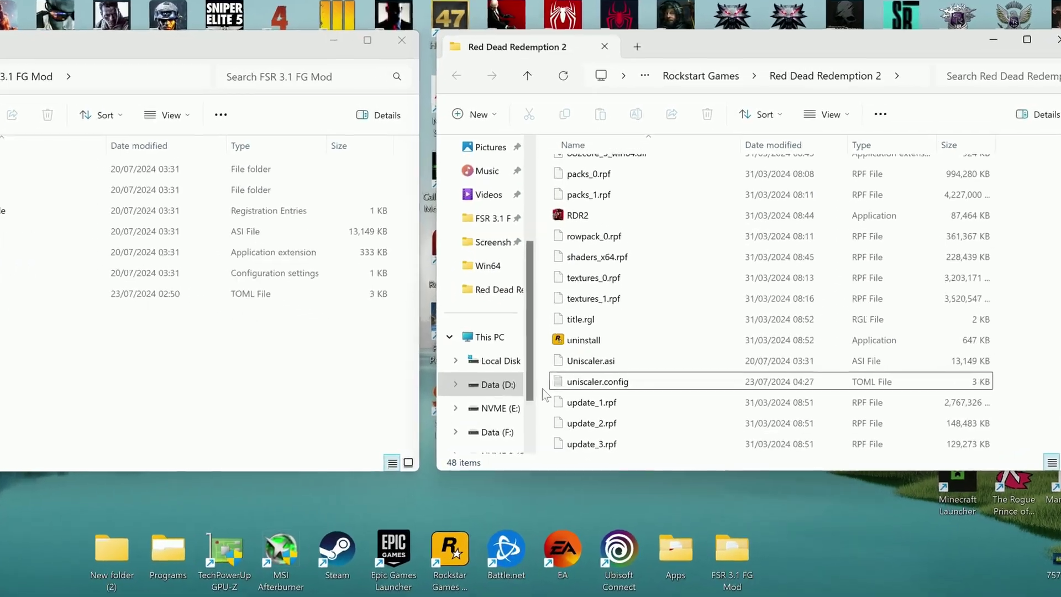
click(619, 399)
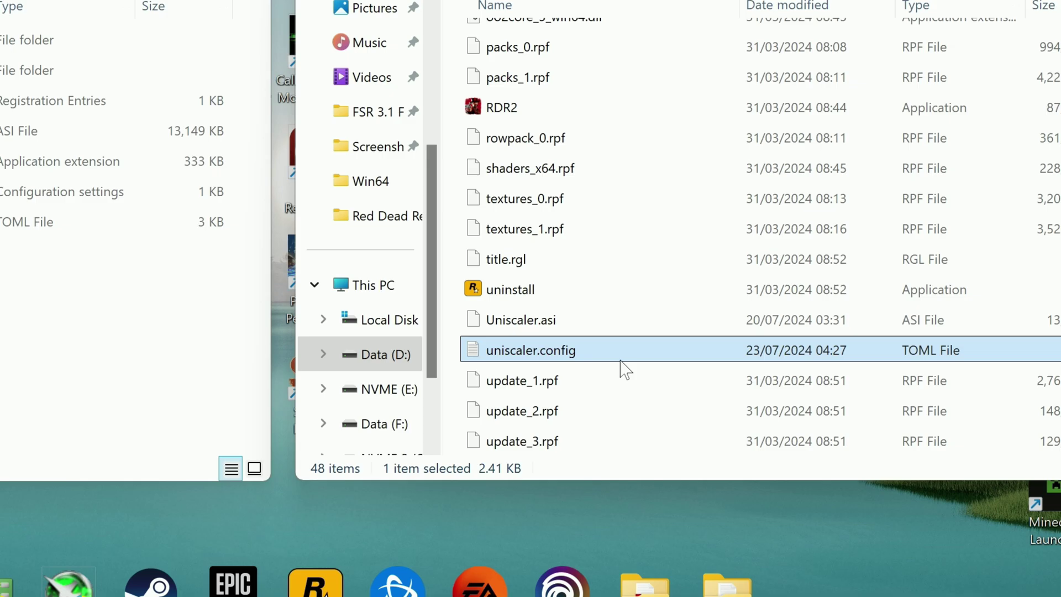
Open uniscaler.config in Notepad, select the fake_nvapi_results value, and save the file
double_click(632, 363)
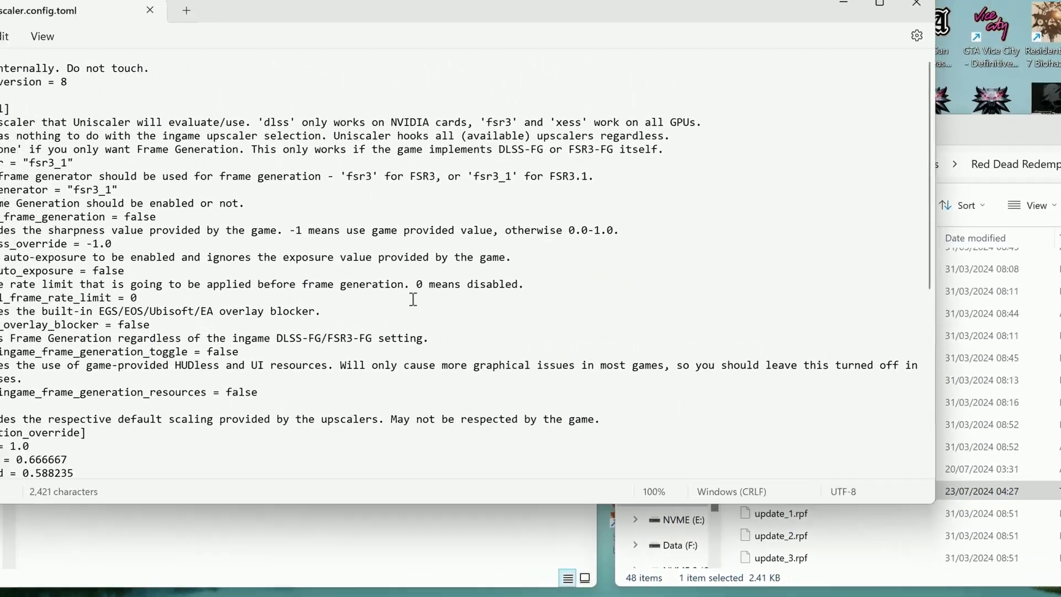
scroll(413, 299, down, 8)
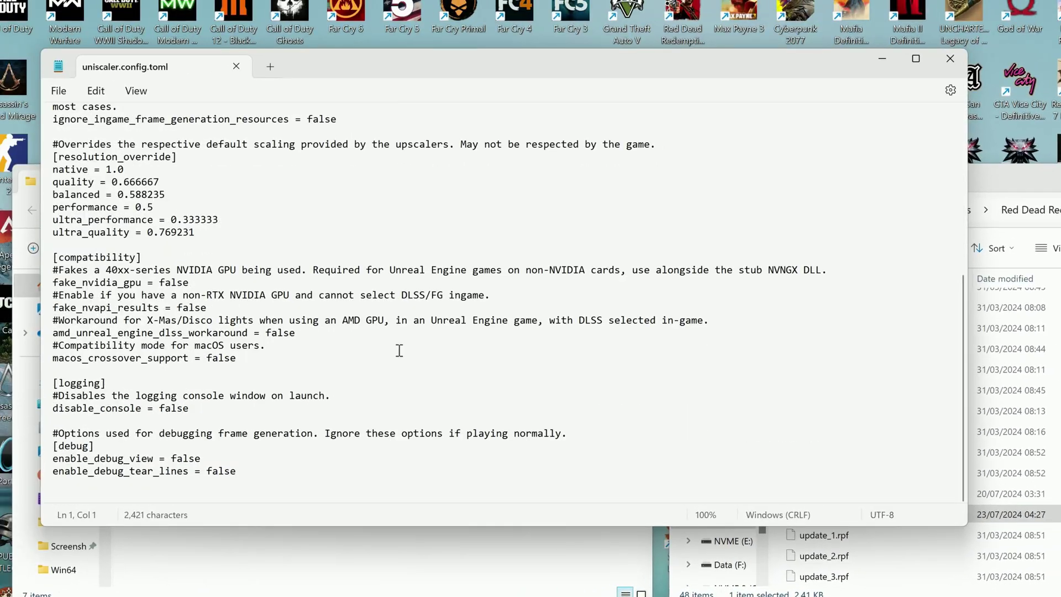
triple_click(189, 318)
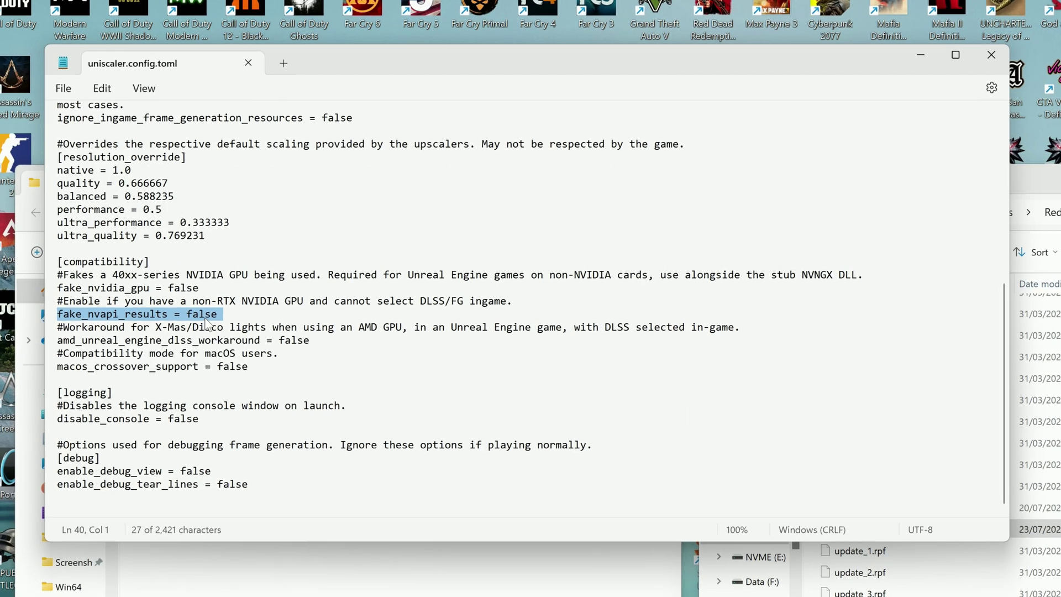
double_click(311, 381)
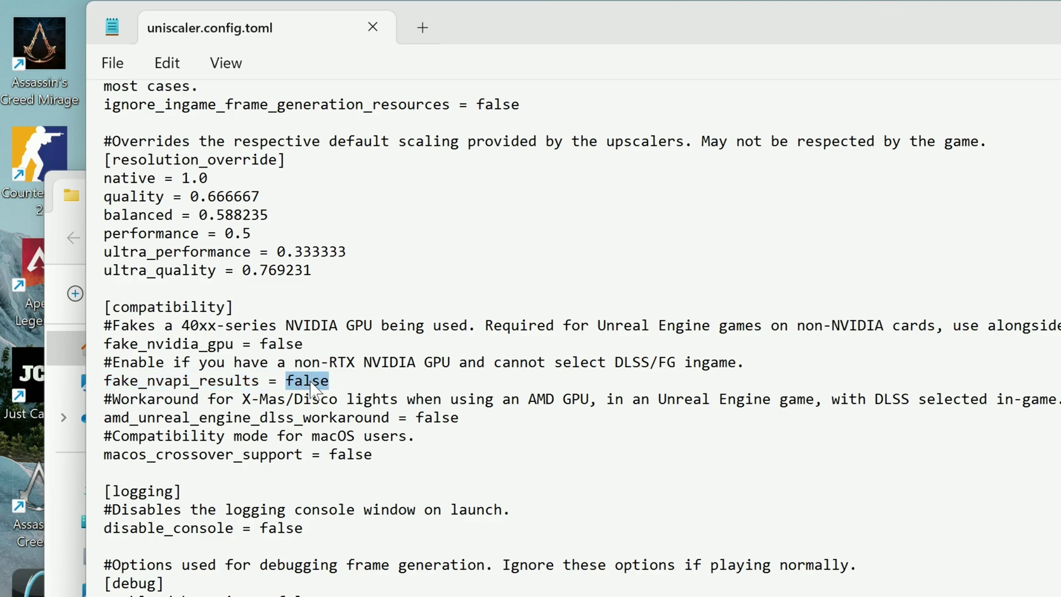
click(111, 64)
click(132, 206)
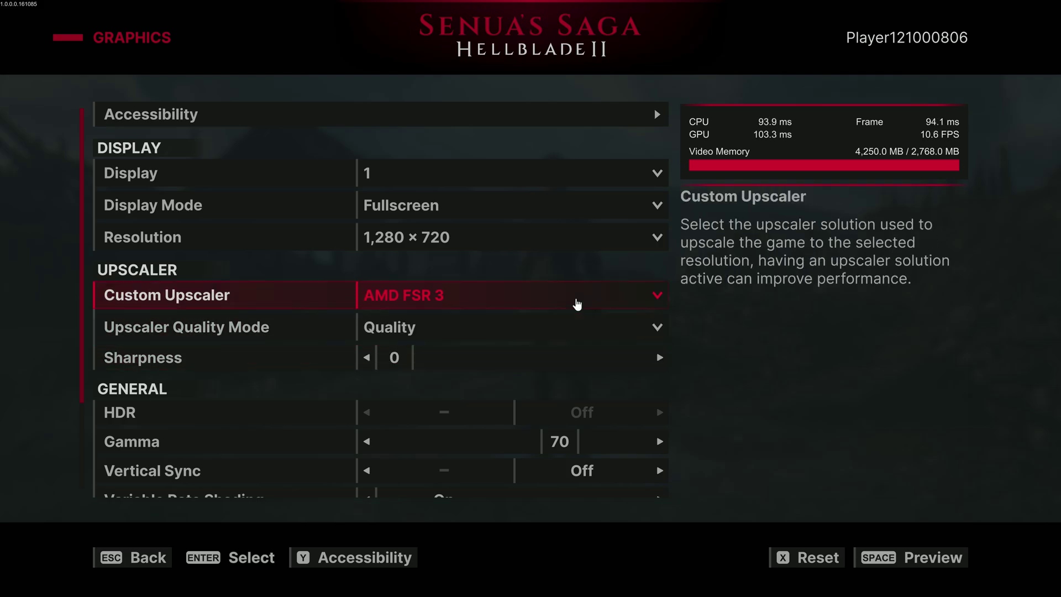
Set Custom Upscaler to NVIDIA DLSS, keeping Frame Generation On and Super Resolution at Quality
click(576, 302)
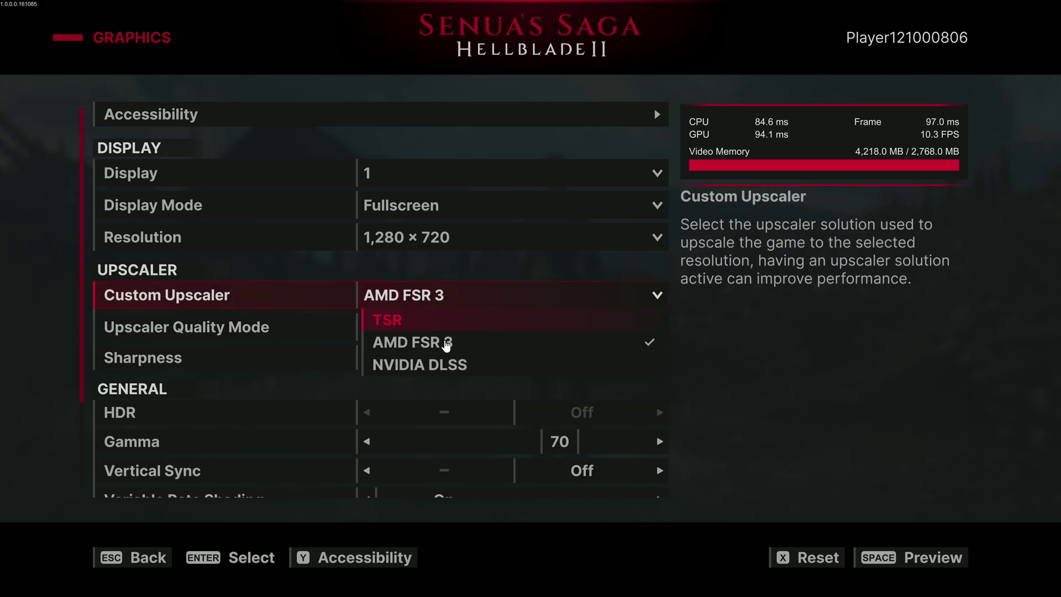
click(499, 372)
click(439, 330)
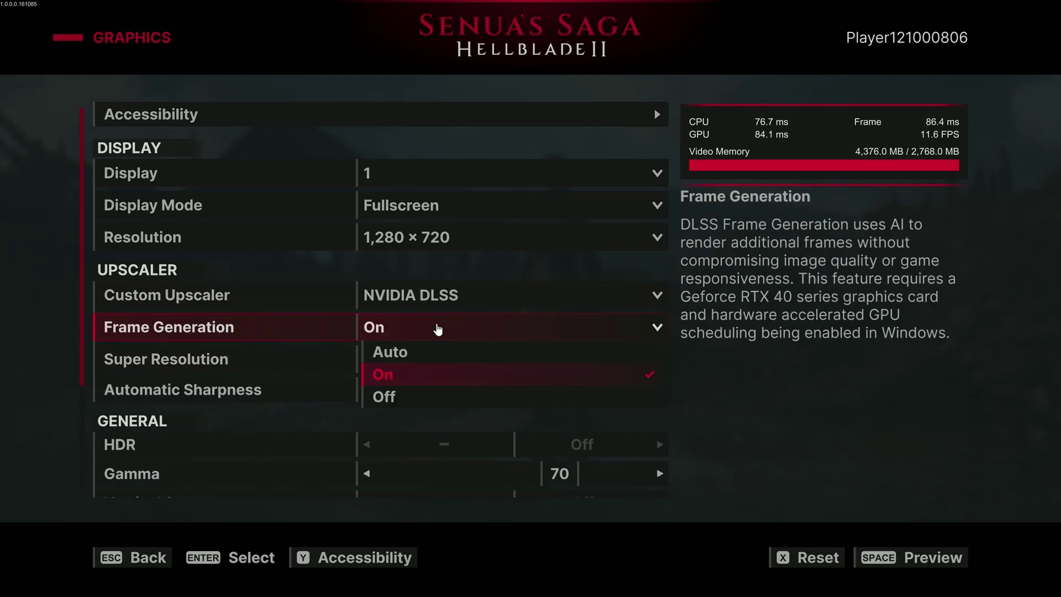
click(438, 330)
click(461, 360)
click(563, 370)
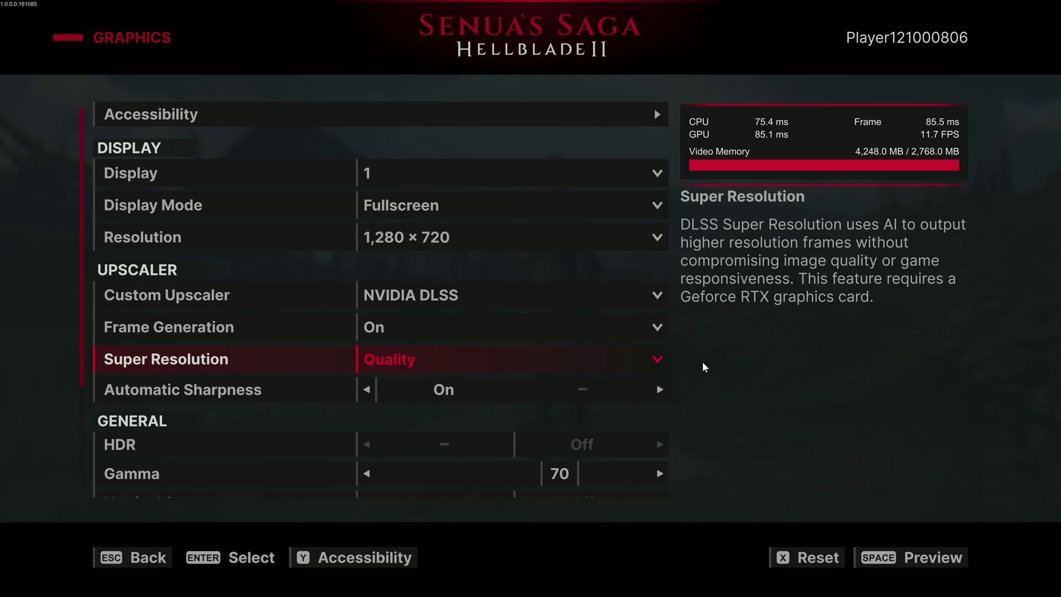
click(460, 304)
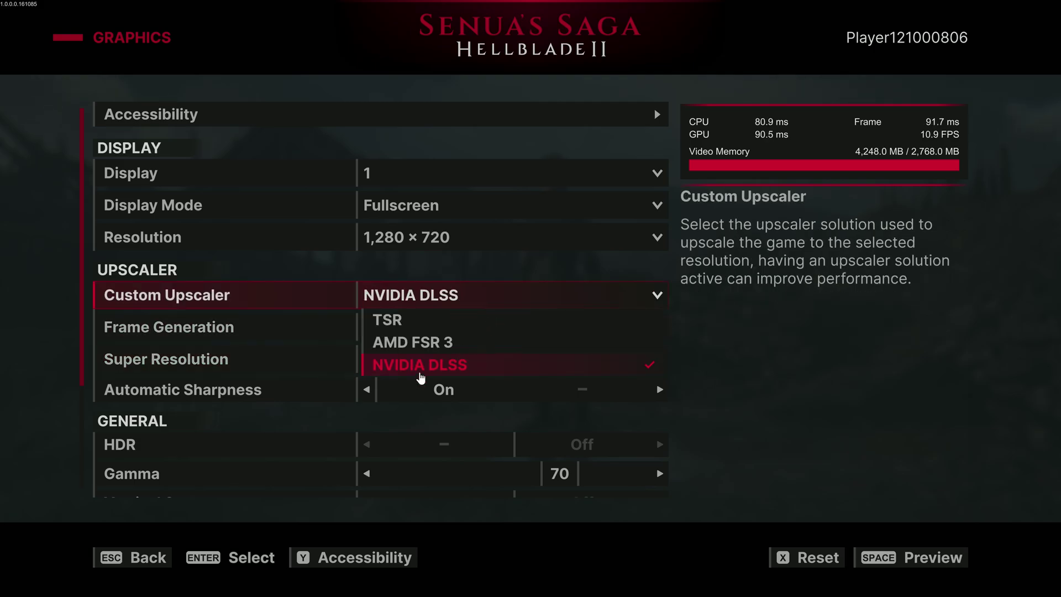
click(428, 367)
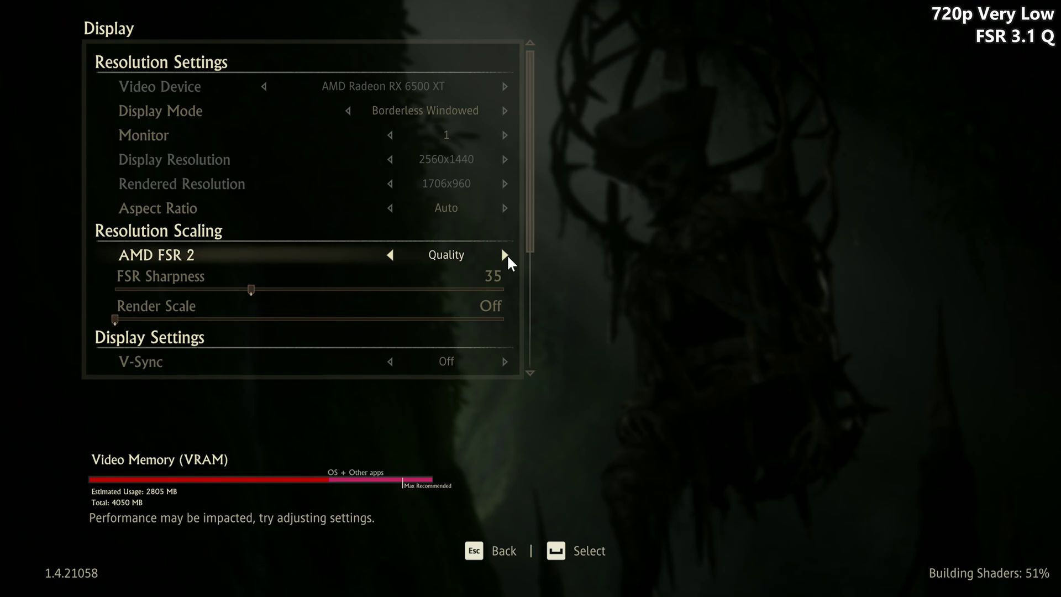
Cycle AMD FSR 2 through Balanced and Quality to Off
click(505, 255)
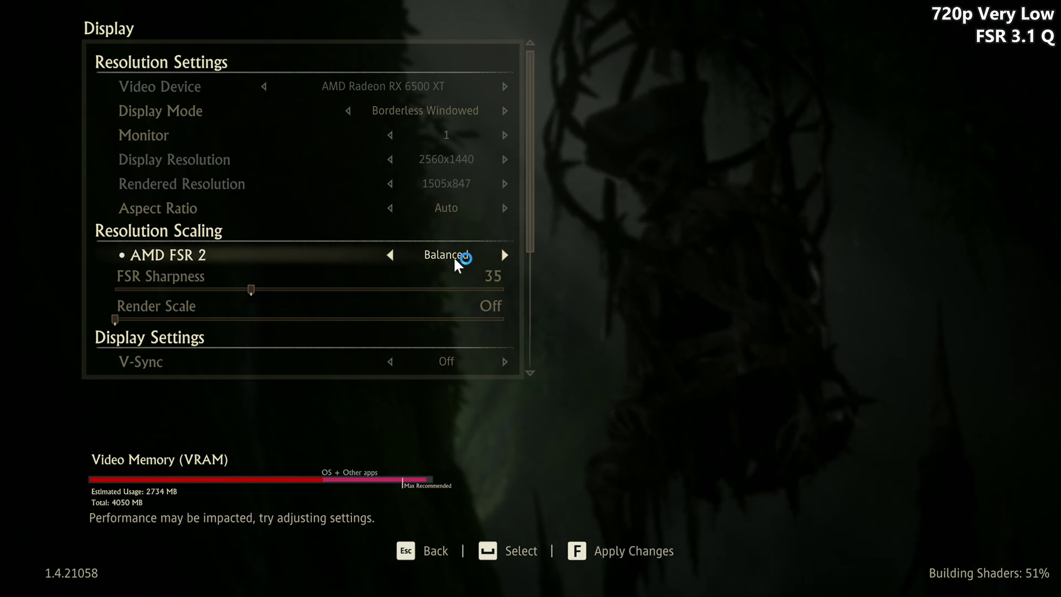
click(396, 256)
click(393, 256)
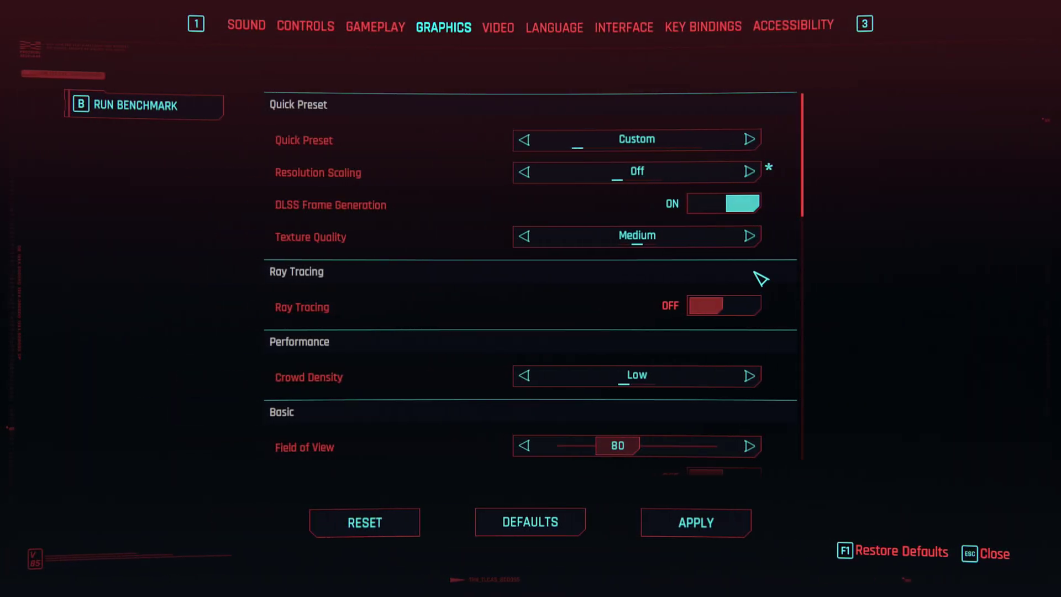
Switch Resolution Scaling to Intel XeSS 1.2 and toggle DLSS Frame Generation off and back on
click(750, 171)
click(751, 171)
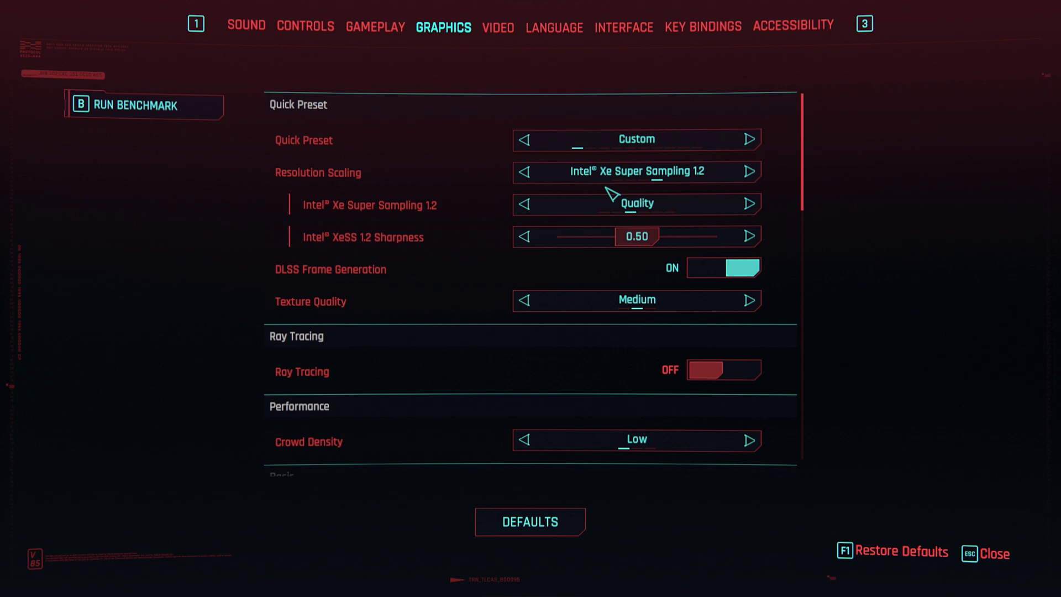
click(744, 272)
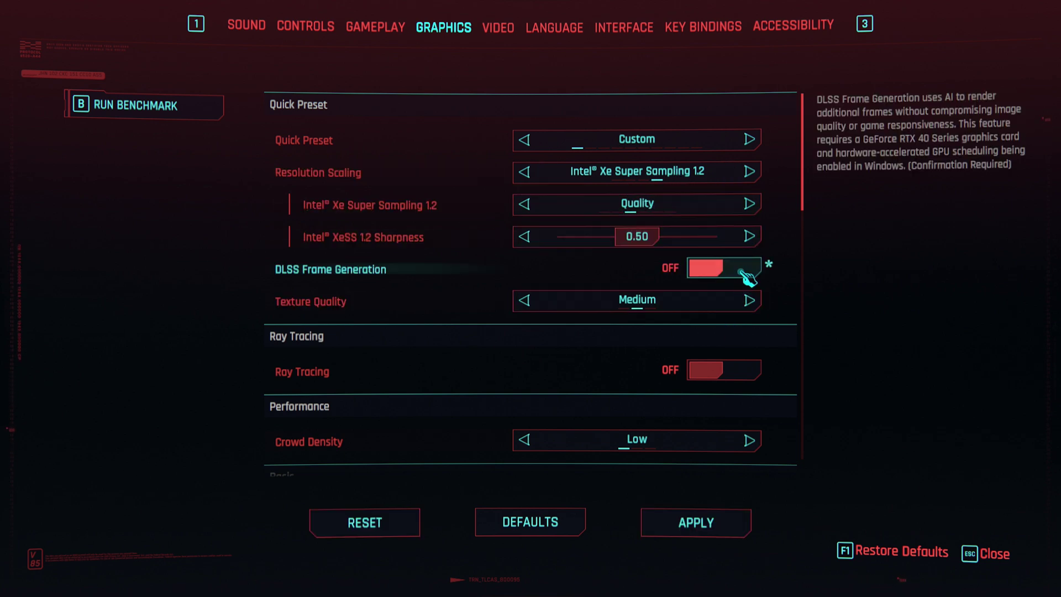
click(744, 272)
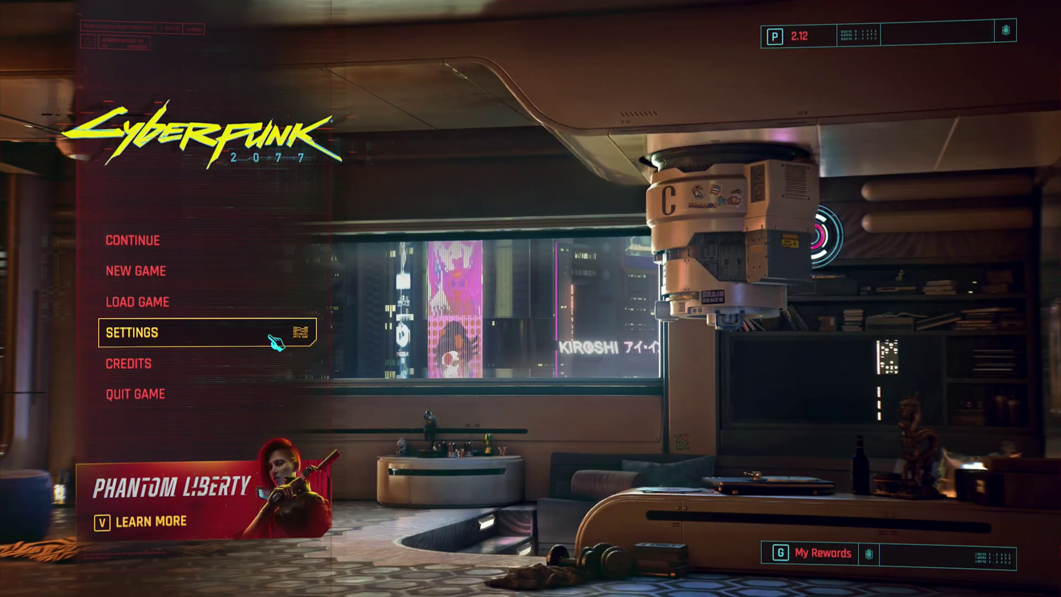
Reopen game settings from the main menu and toggle DLSS Frame Generation off and on again
click(276, 341)
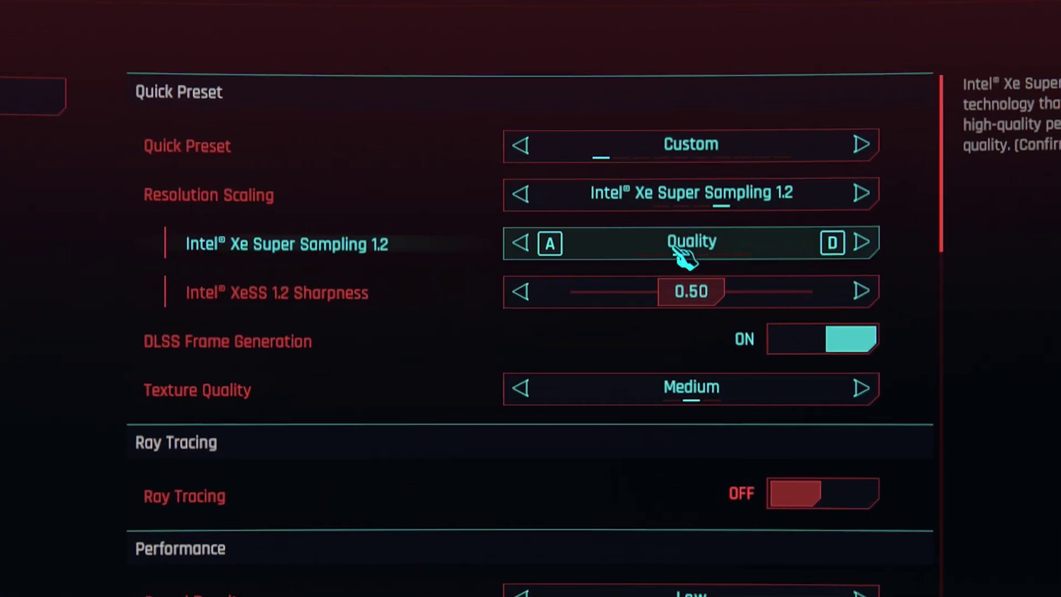
click(818, 311)
click(814, 314)
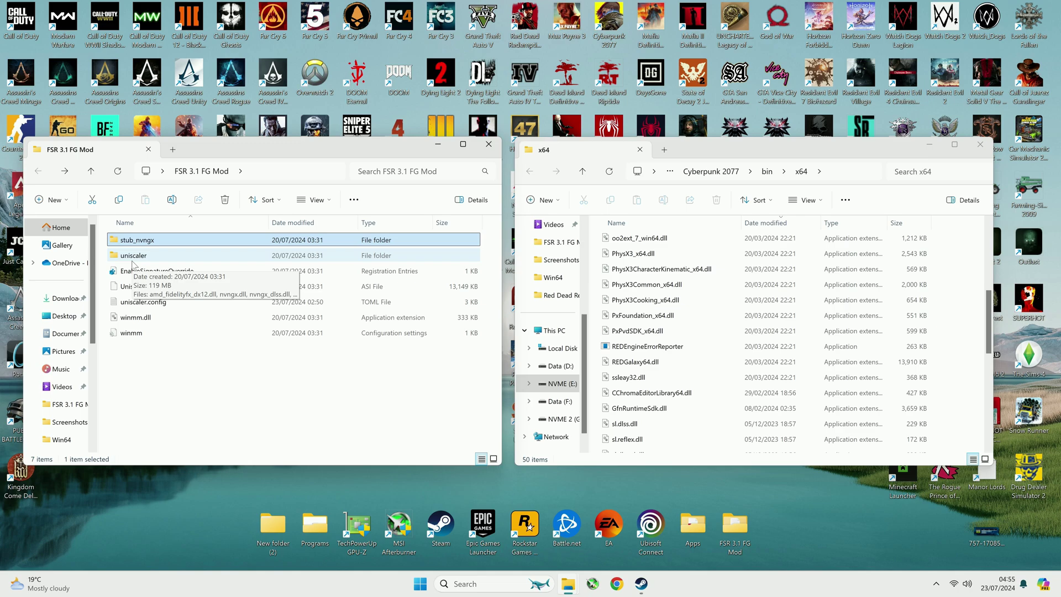
Copy the six mod files and stub_nvngx's nvngx.dll into Cyberpunk 2077's bin\x64 folder
drag(171, 384, 605, 307)
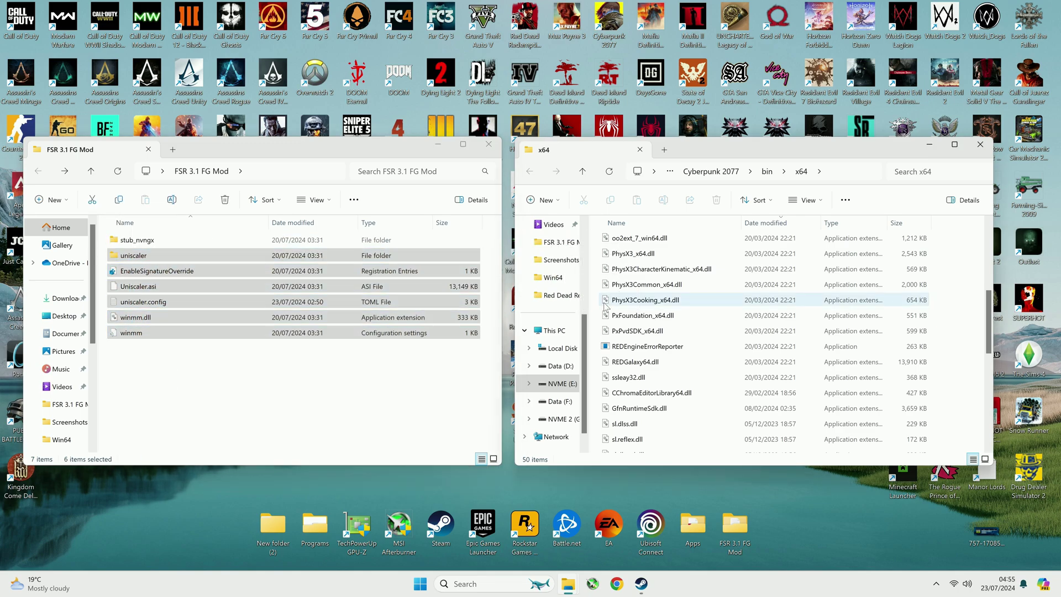
double_click(137, 240)
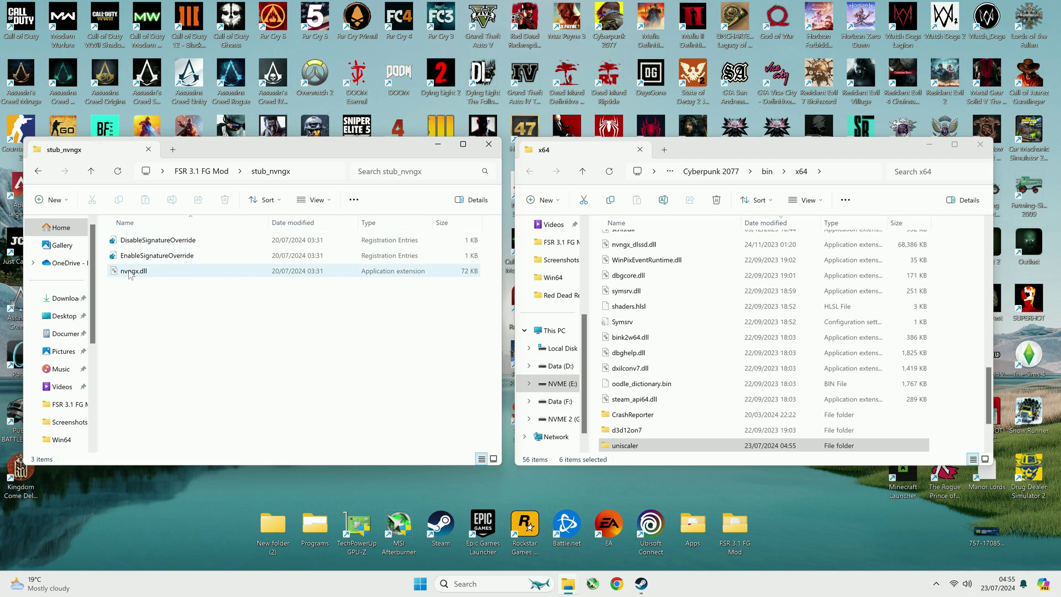
drag(131, 274, 622, 306)
scroll(657, 330, up, 5)
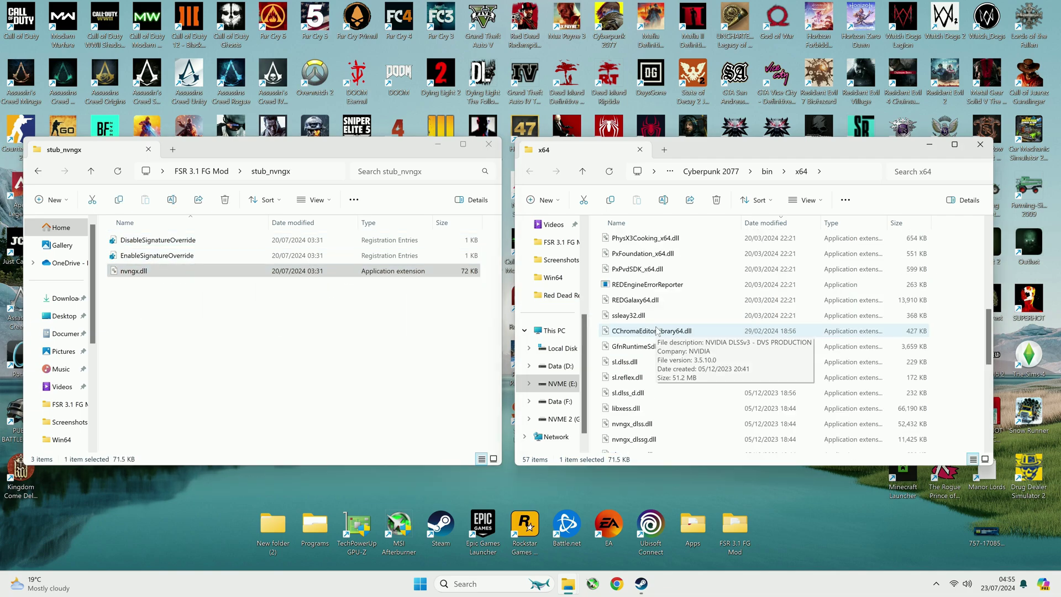
scroll(657, 331, up, 3)
Launch Cyberpunk2077.exe to test the mod, then open uniscaler.config in Notepad
double_click(647, 285)
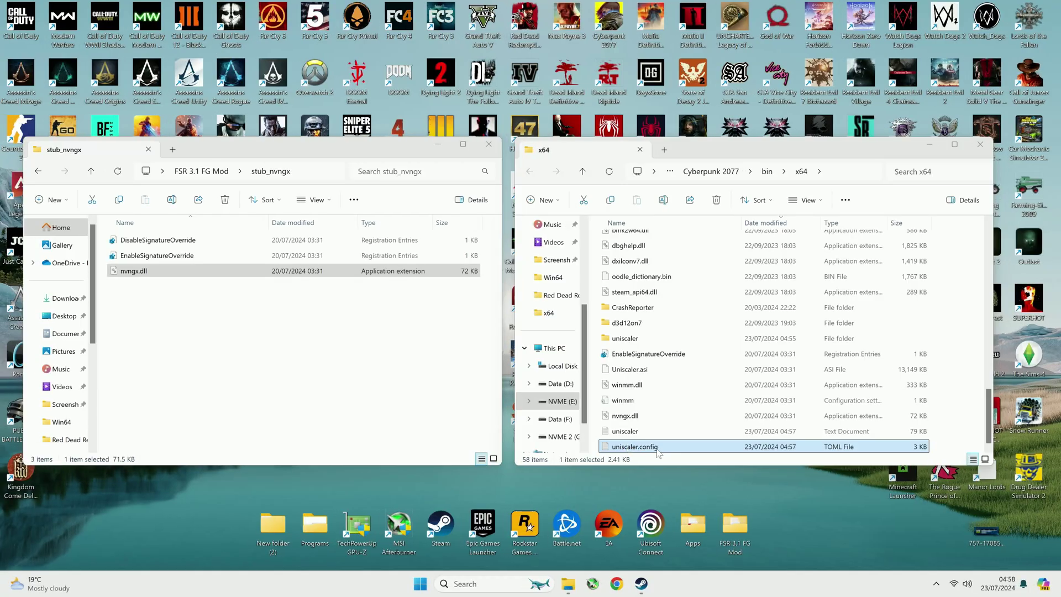
click(667, 450)
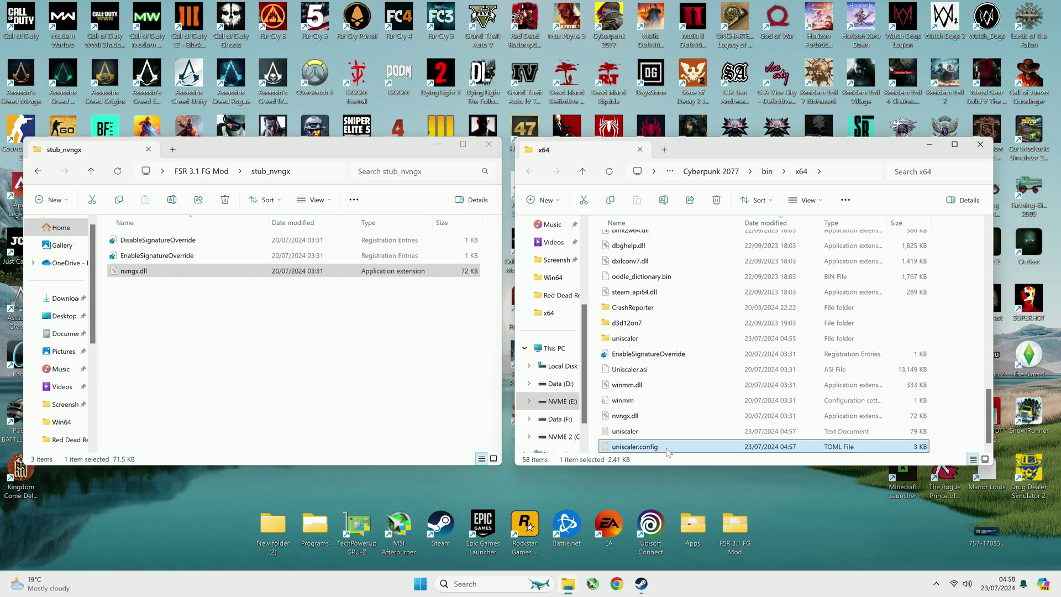
double_click(634, 447)
scroll(158, 247, down, 10)
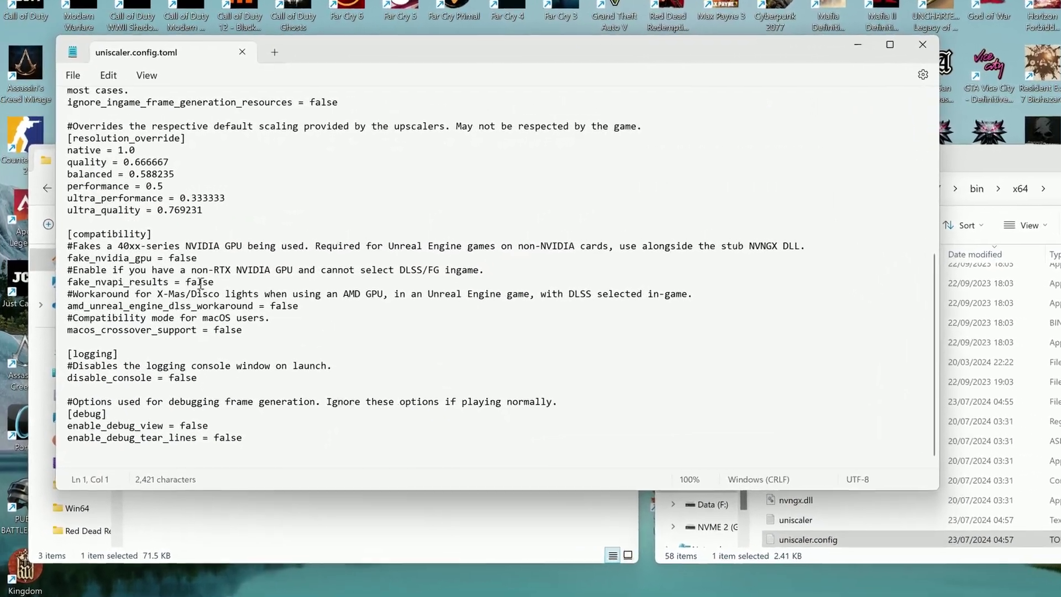
Change fake_nvidia_gpu from false to true and select fake_nvapi_results' false value
triple_click(190, 258)
double_click(191, 258)
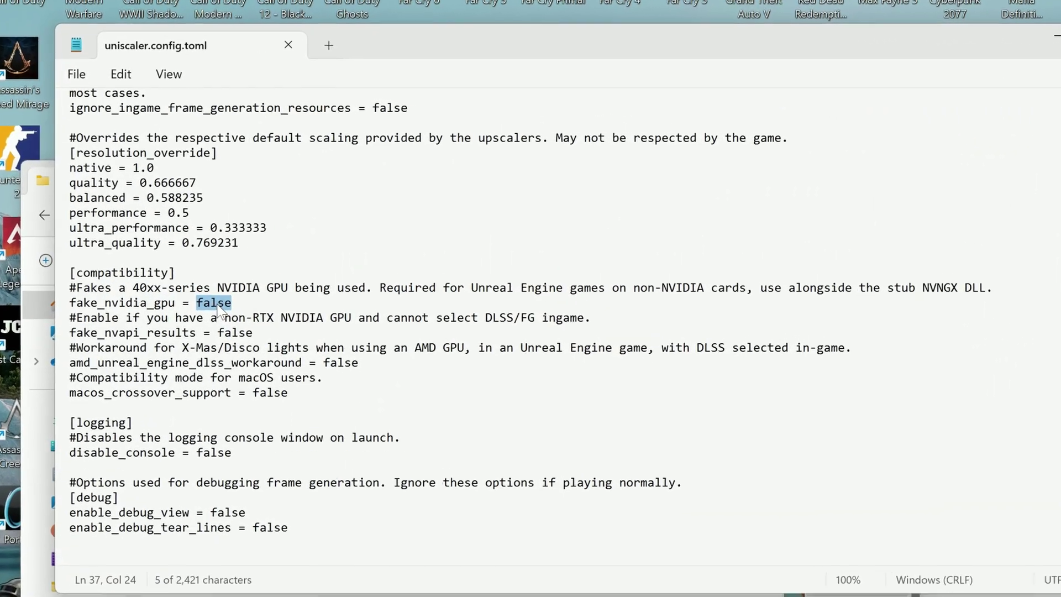
text(true)
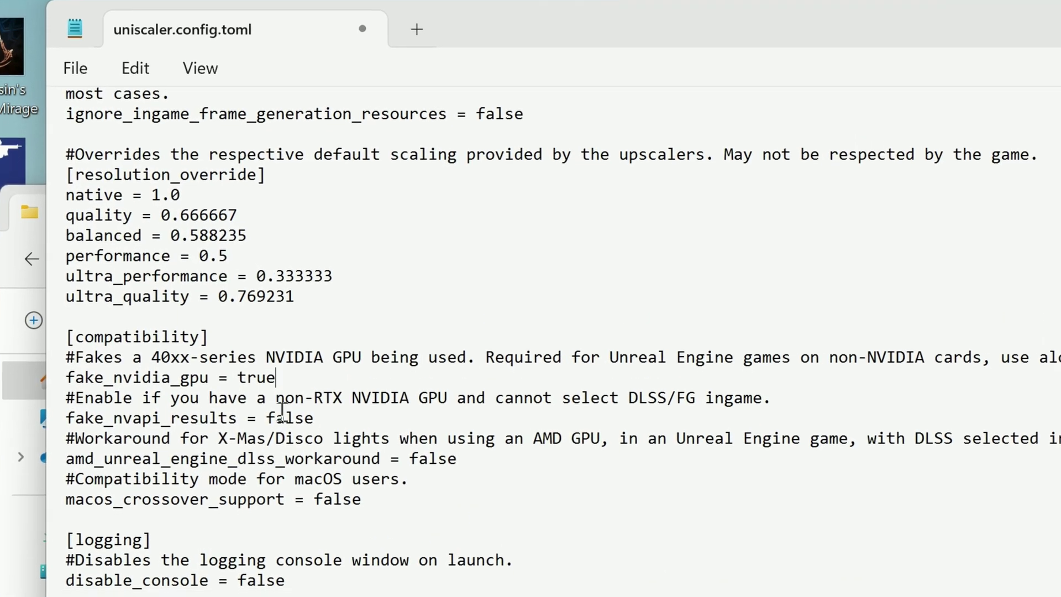
triple_click(287, 418)
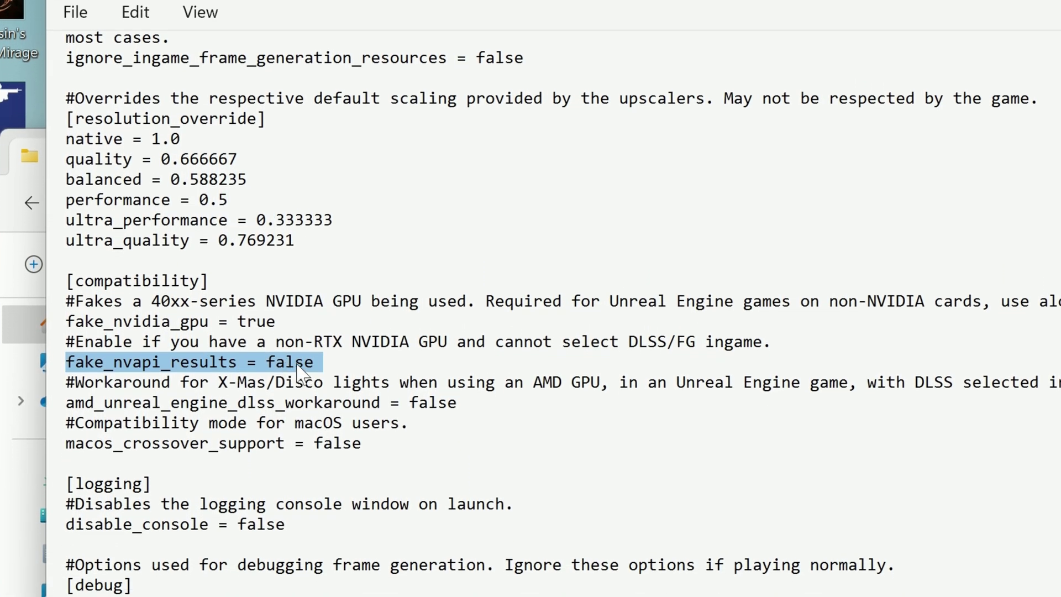
double_click(288, 362)
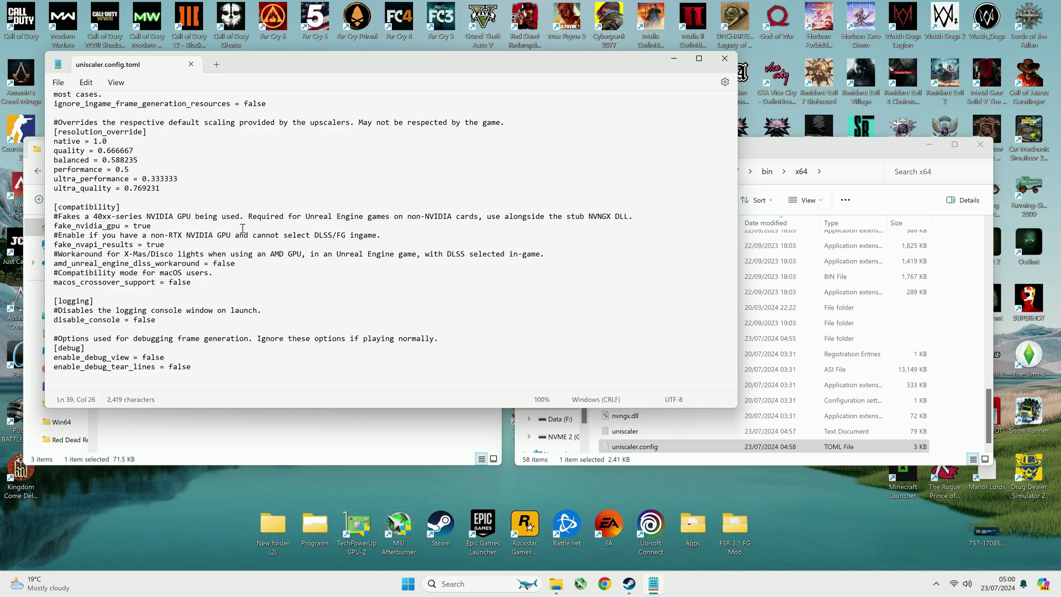
scroll(243, 229, up, 5)
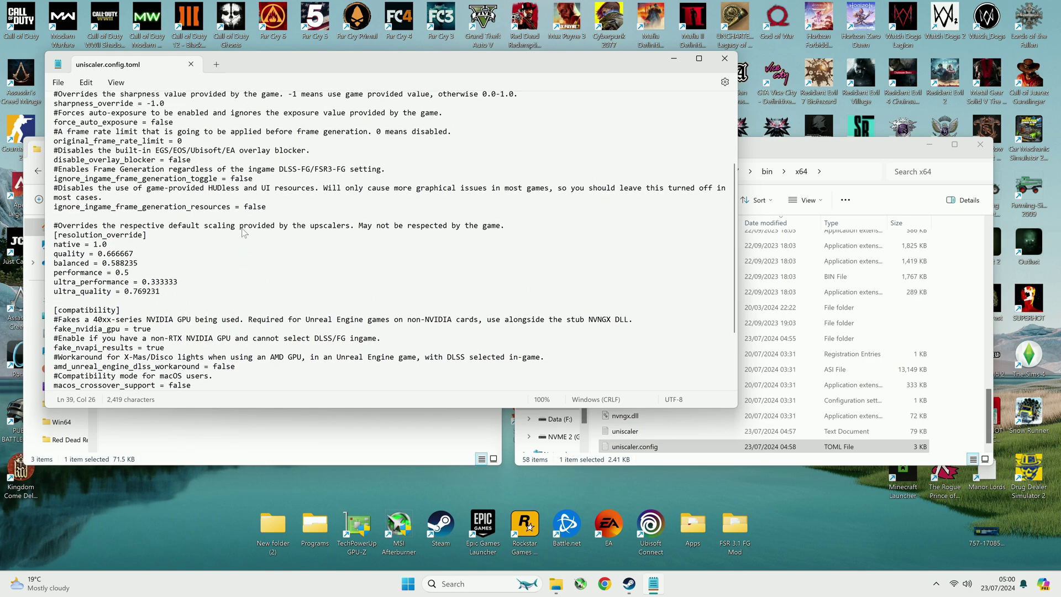
scroll(243, 232, up, 3)
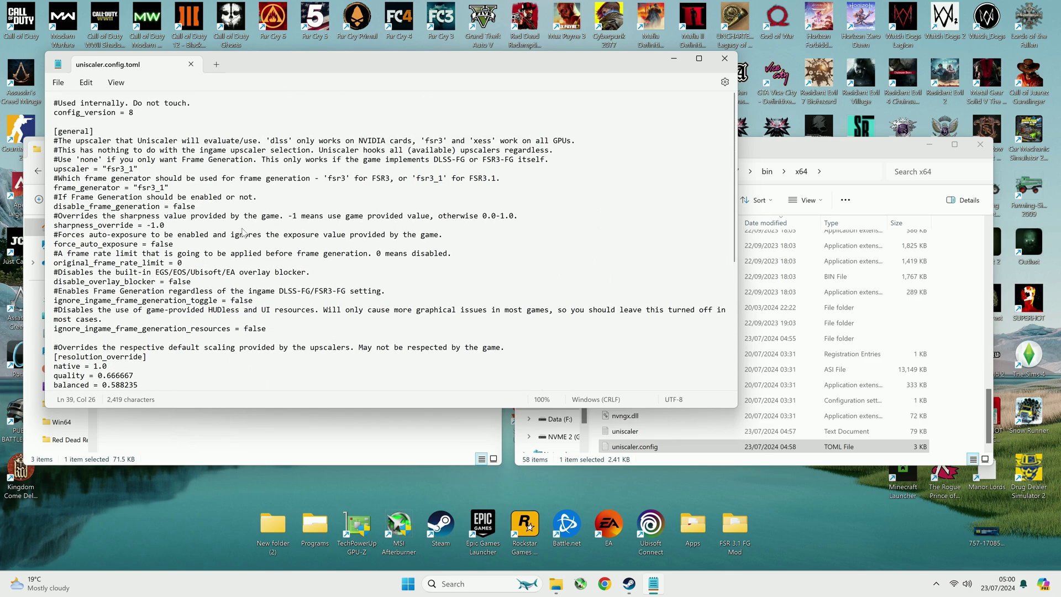